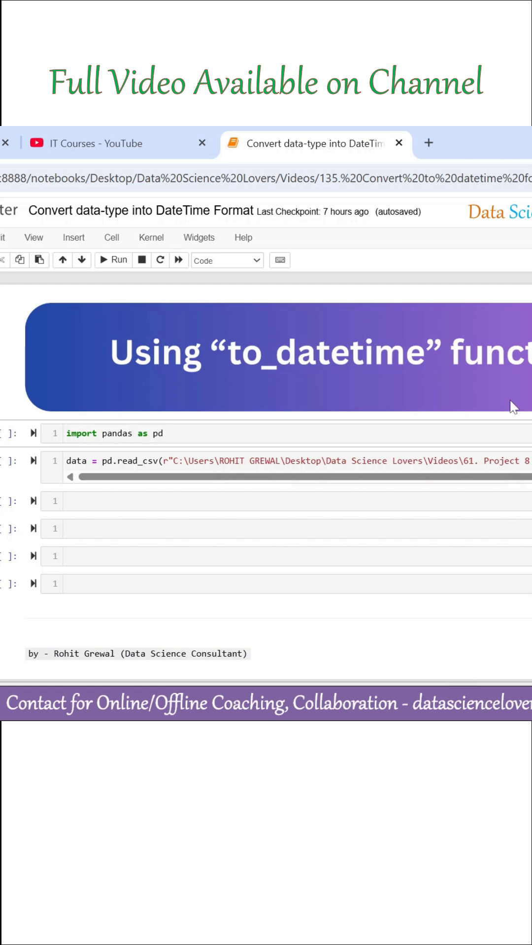
Import pandas, load the CSV into data, and inspect its text Release_Date column
key("shift+Return")
key("shift+Return")
type("data")
key("shift+Return")
scroll(329, 439, "down", 3)
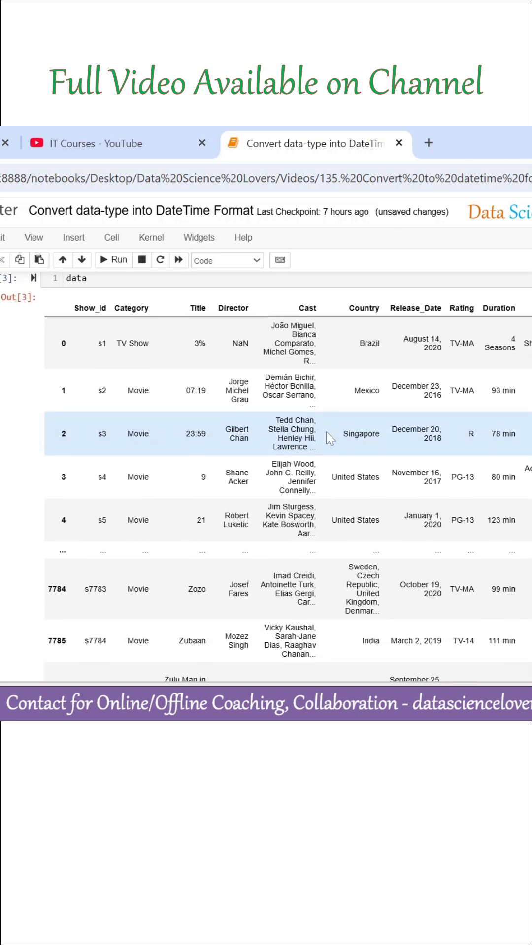
scroll(328, 440, "down", 1)
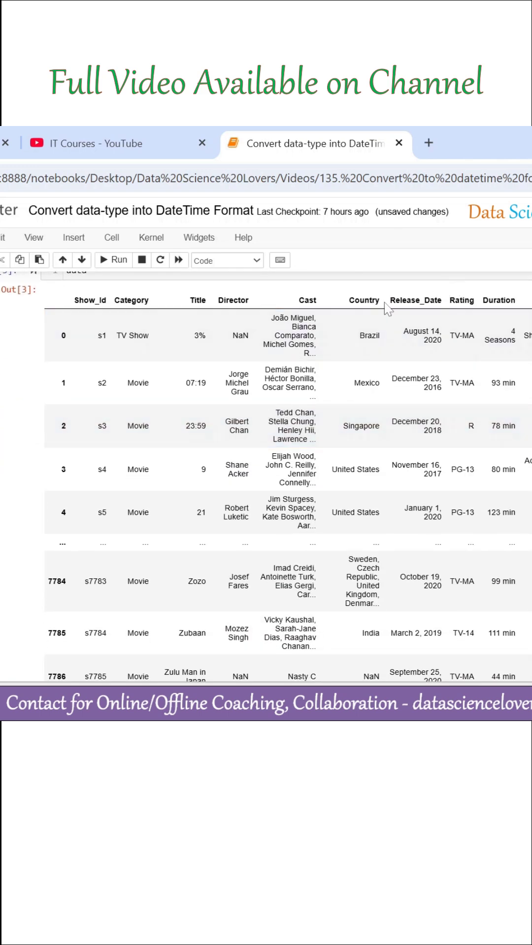
left_click_drag(389, 300, 438, 299)
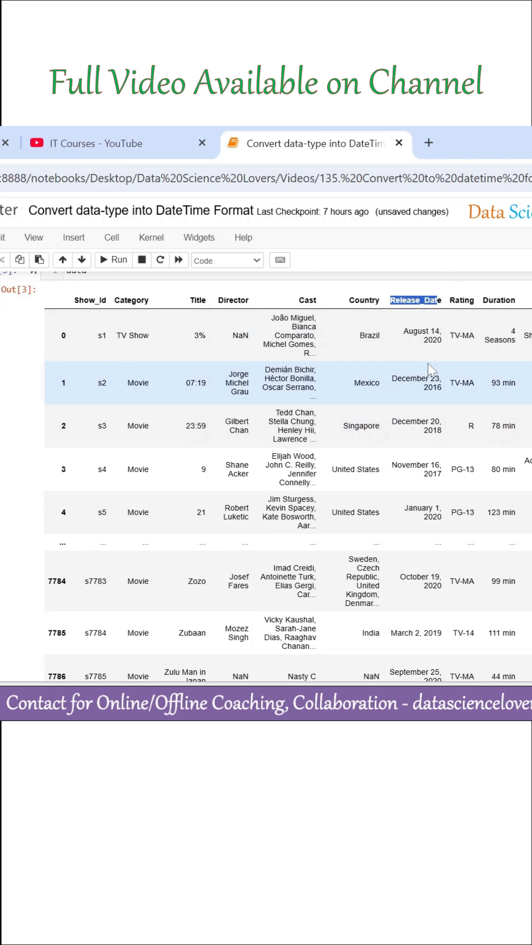
scroll(429, 370, "down", 2)
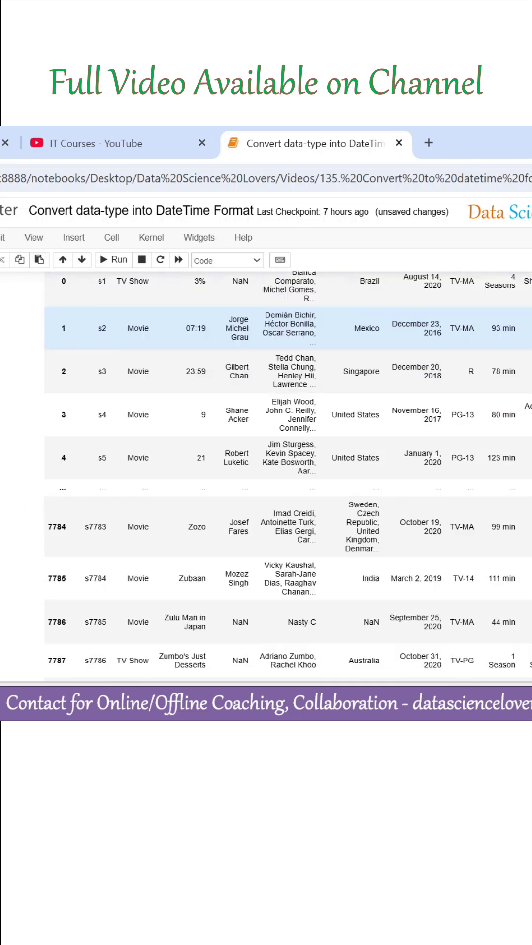
scroll(285, 477, "down", 3)
left_click(285, 544)
type("dat")
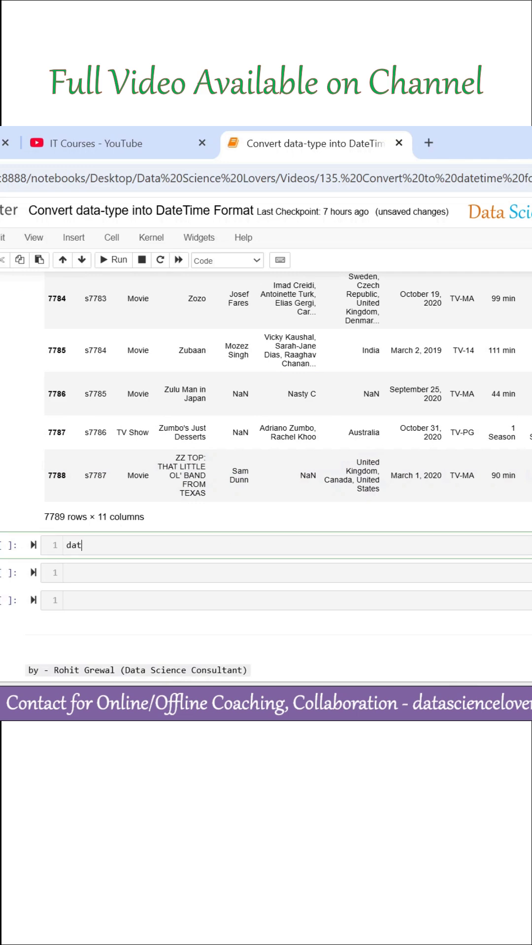
type("a.info")
type("(")
Run data.info() and highlight the Release_Date line showing object dtype
key("shift+Return")
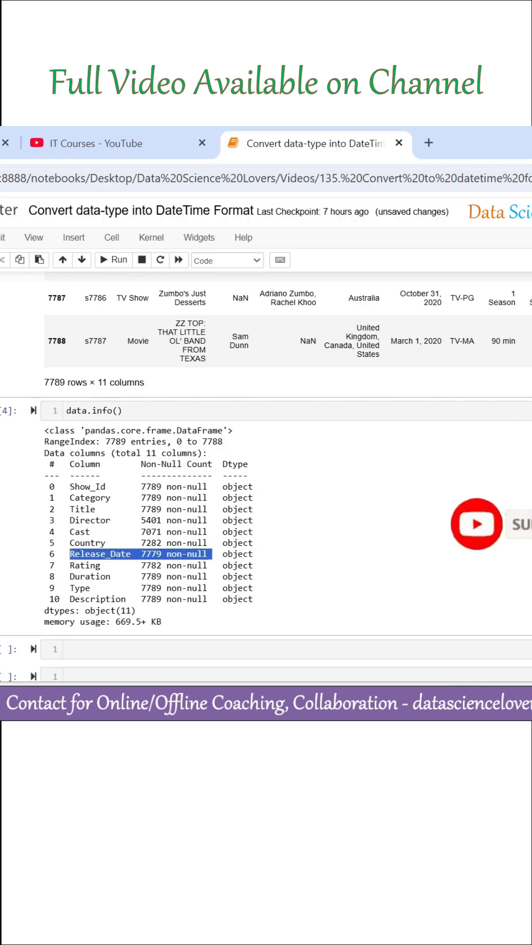
left_click_drag(70, 554, 252, 553)
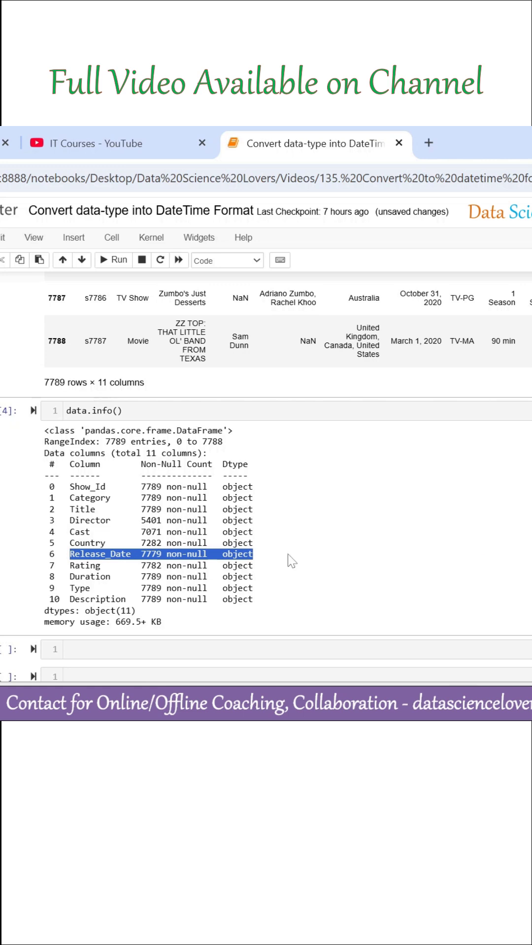
scroll(444, 487, "up", 3)
scroll(444, 487, "up", 1)
scroll(444, 488, "up", 1)
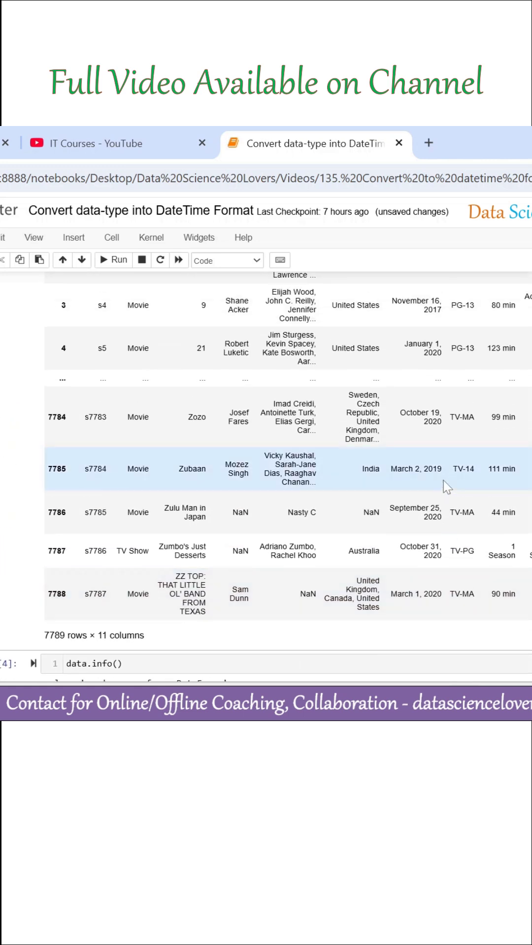
scroll(444, 488, "up", 2)
scroll(321, 457, "down", 5)
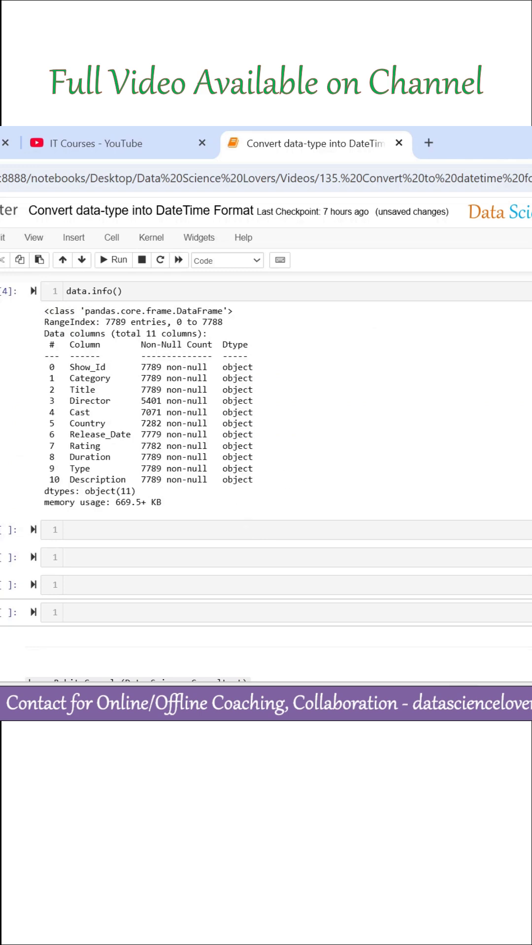
Run pd.to_datetime(data['Release_Date']) and check the datetime64[ns] result type
key("Return")
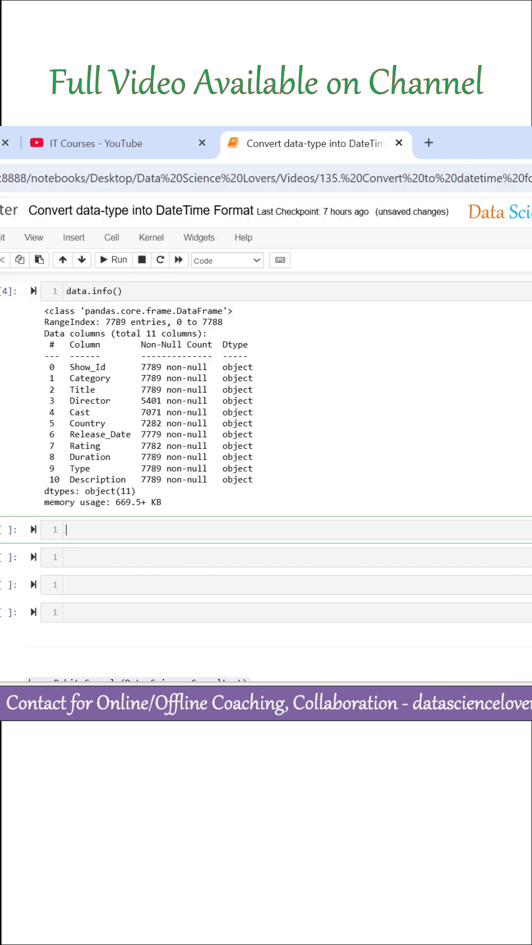
type("pd.")
type("to_datetime(")
left_click_drag(131, 434, 70, 434)
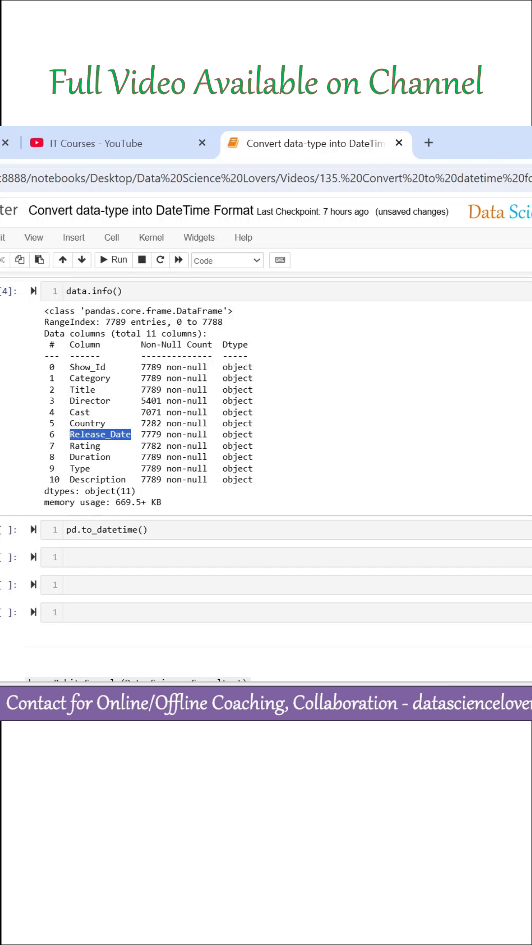
left_click(146, 529)
type("data")
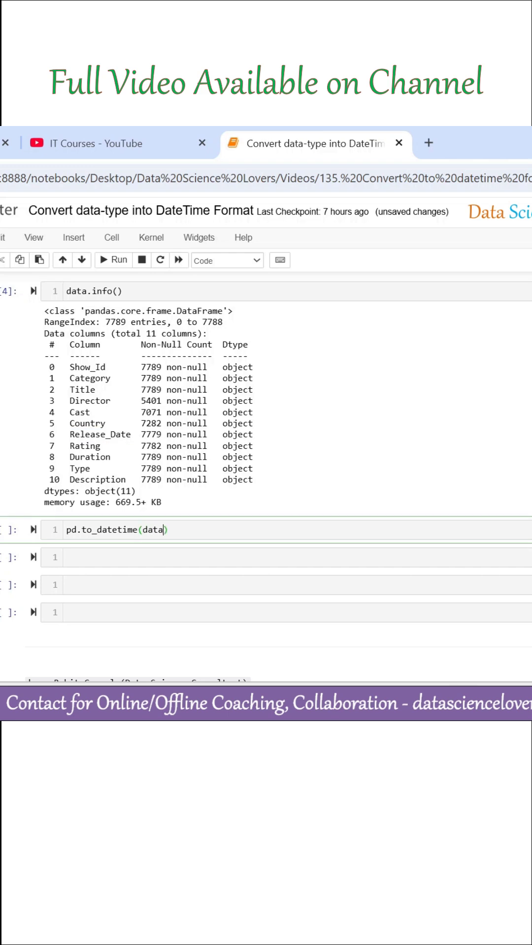
type("['Release_Date'])")
key("shift+Return")
scroll(292, 532, "down", 1)
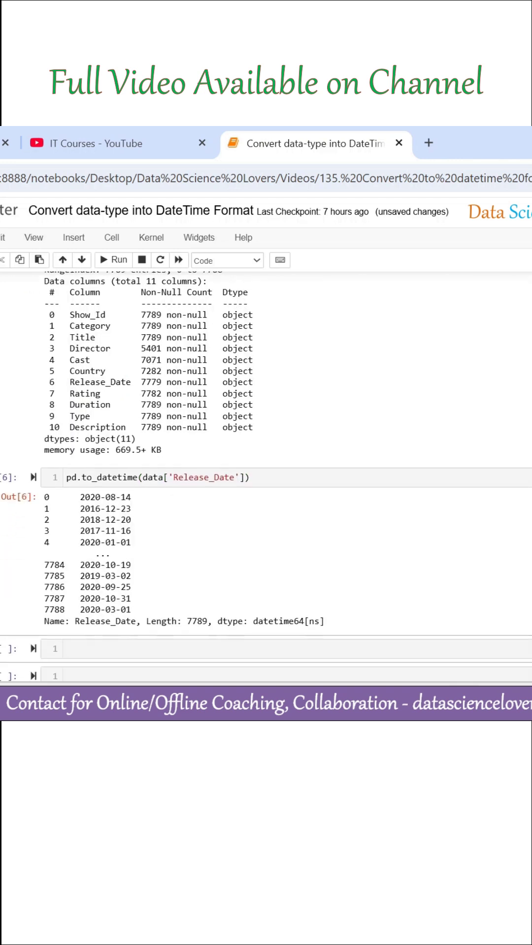
scroll(292, 531, "down", 1)
scroll(292, 532, "down", 1)
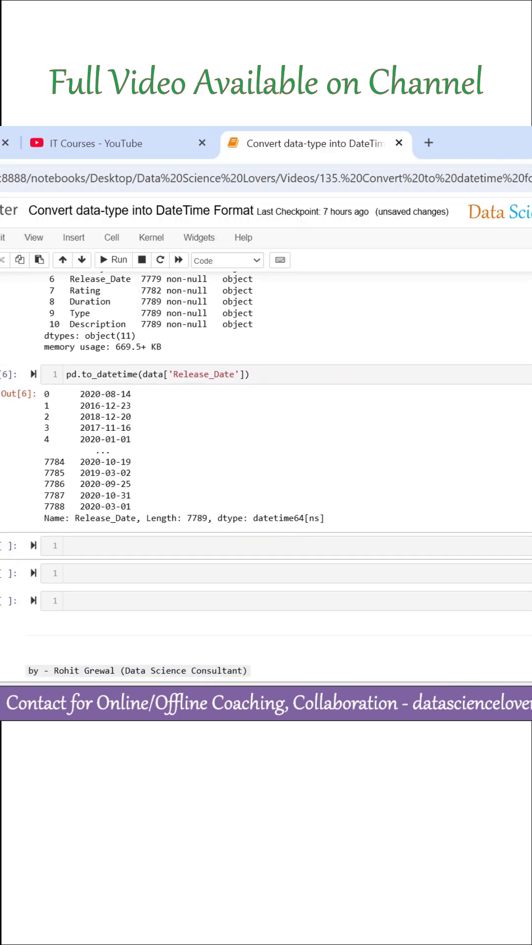
left_click_drag(253, 519, 295, 519)
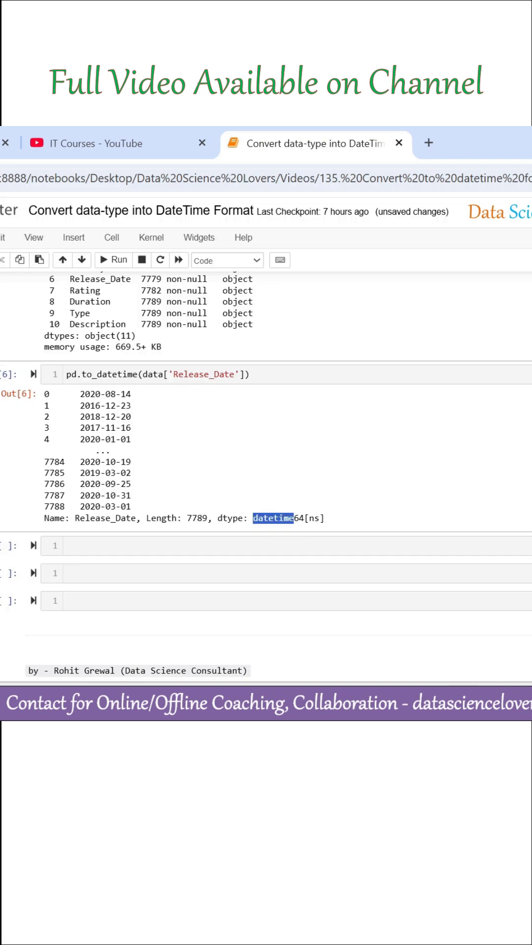
left_click(347, 444)
scroll(347, 444, "down", 1)
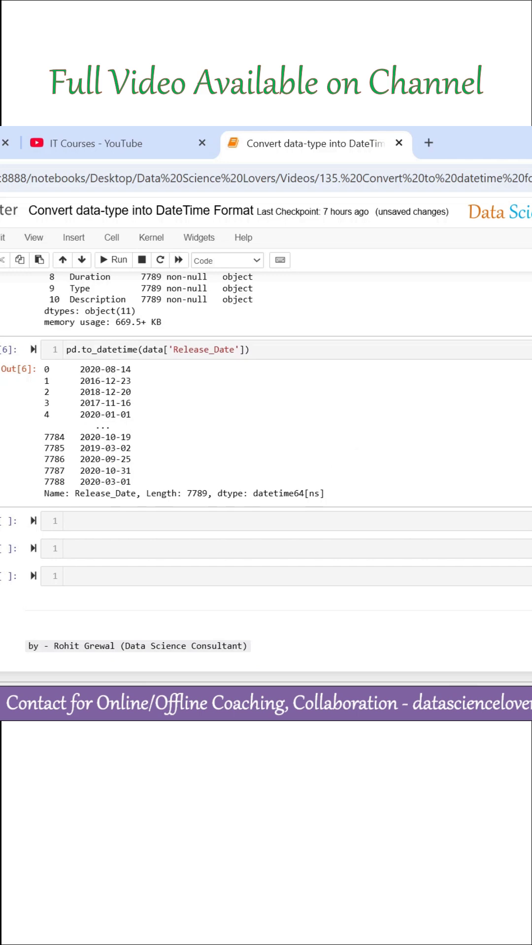
Assign pd.to_datetime(data['Release_Date']) back to data['Release_Date'] and redisplay data
left_click(251, 520)
type("data['Release_Date'] =")
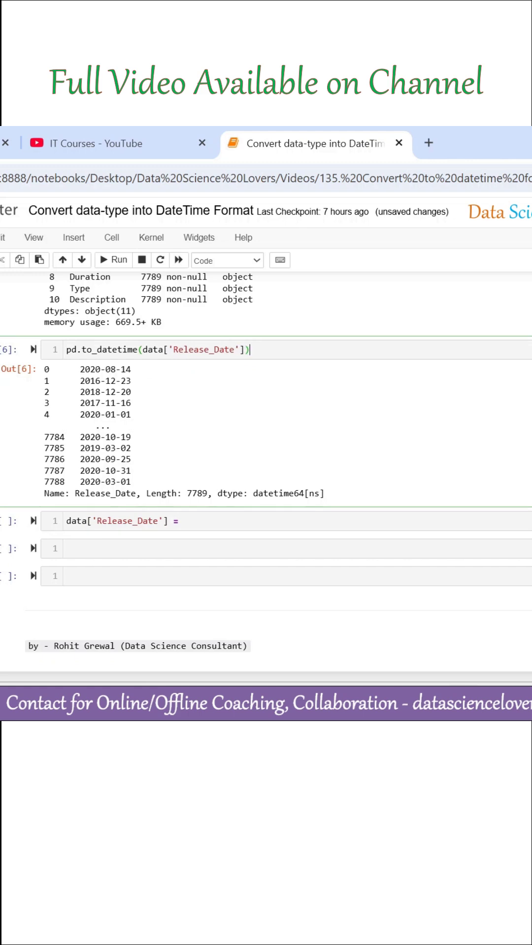
left_click_drag(251, 349, 63, 353)
key("ctrl+c")
left_click(222, 521)
key("ctrl+v")
key("shift+Return")
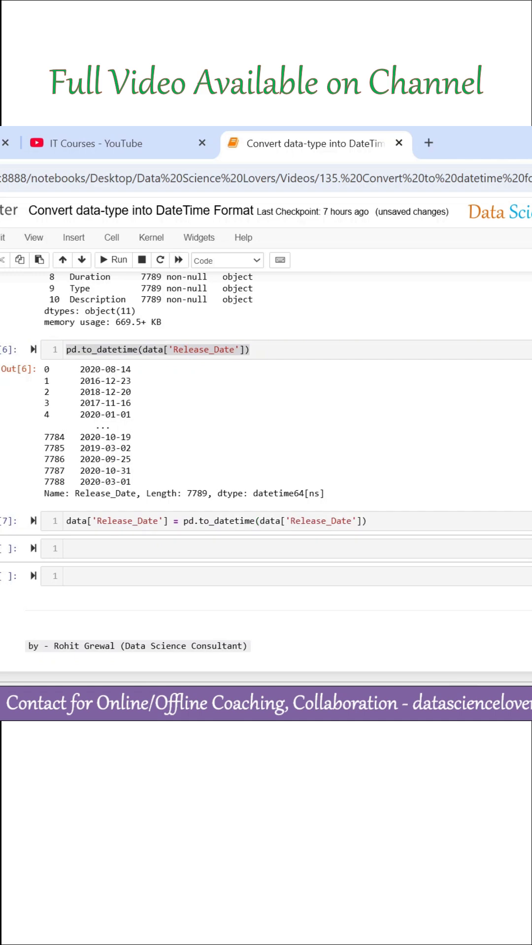
type("data")
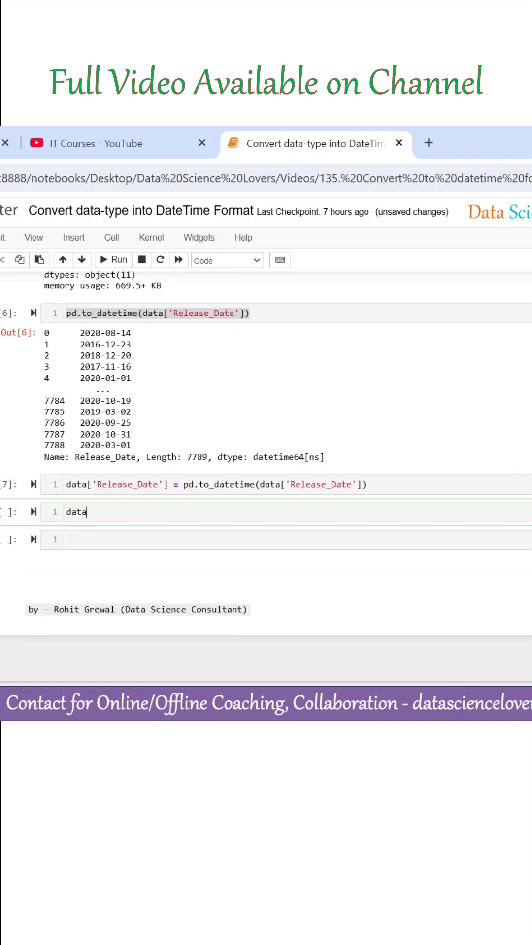
key("shift+Return")
scroll(267, 476, "down", 4)
scroll(266, 476, "down", 1)
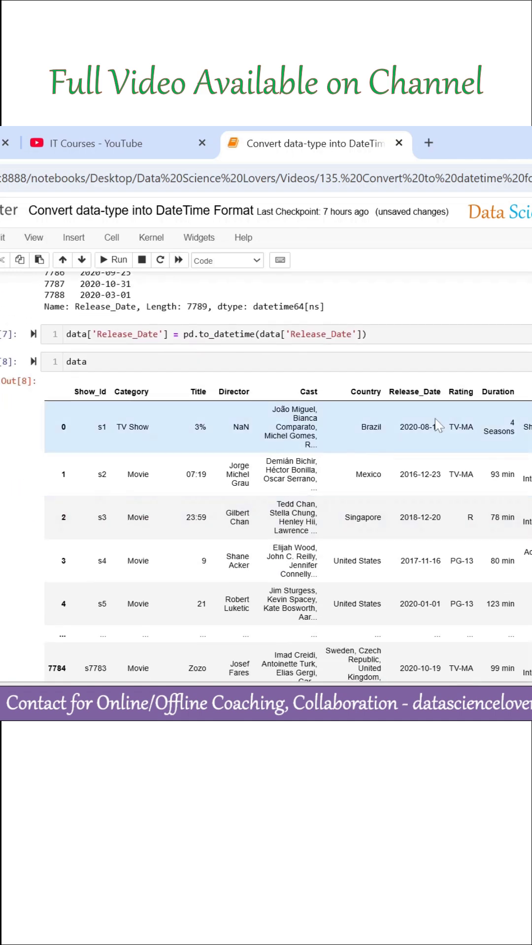